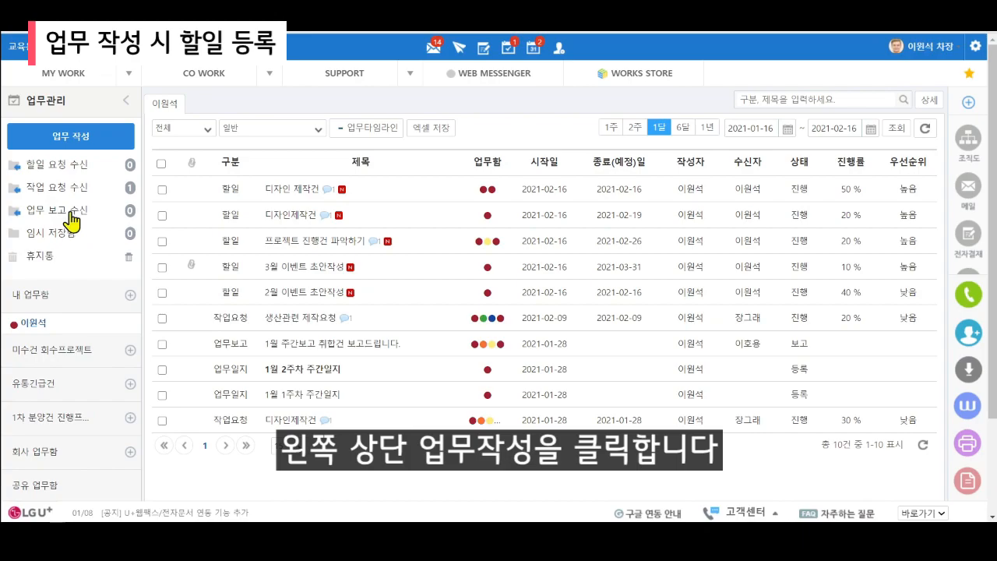
- Start a new 할일 (to-do) entry from a blank form instead of a saved template
{"action": "left_click", "coordinate": [70, 141]}
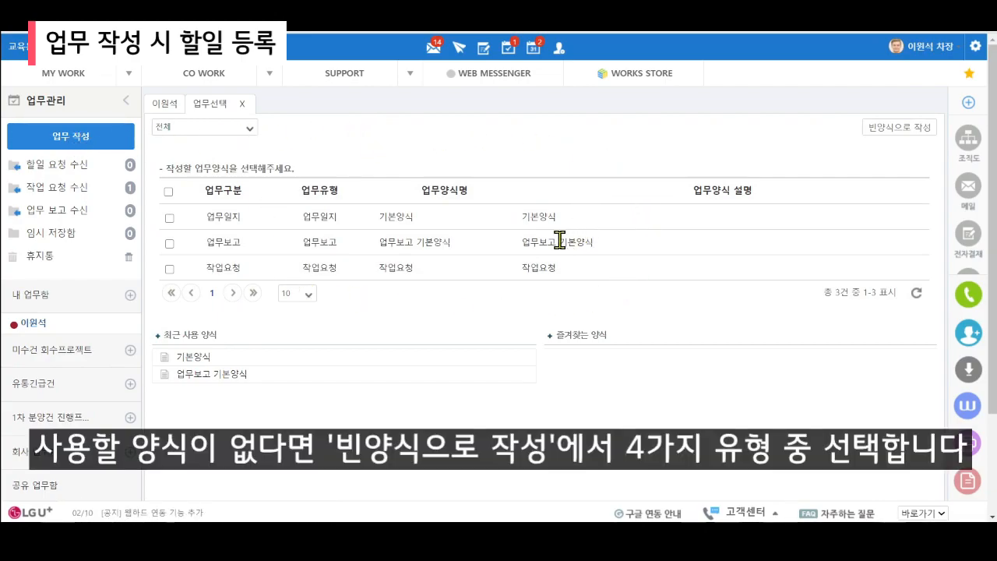
{"action": "left_click", "coordinate": [908, 131]}
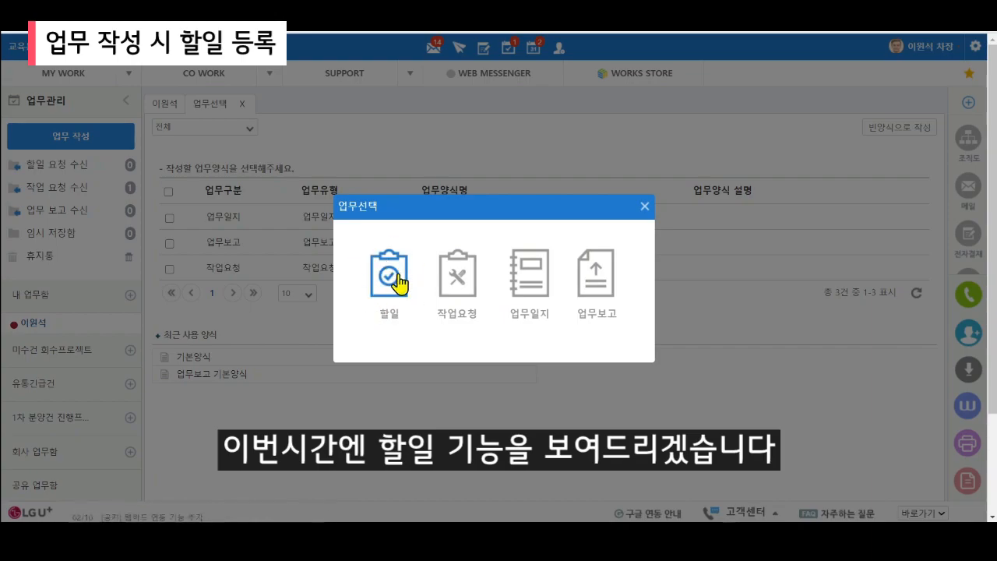
{"action": "left_click", "coordinate": [413, 305]}
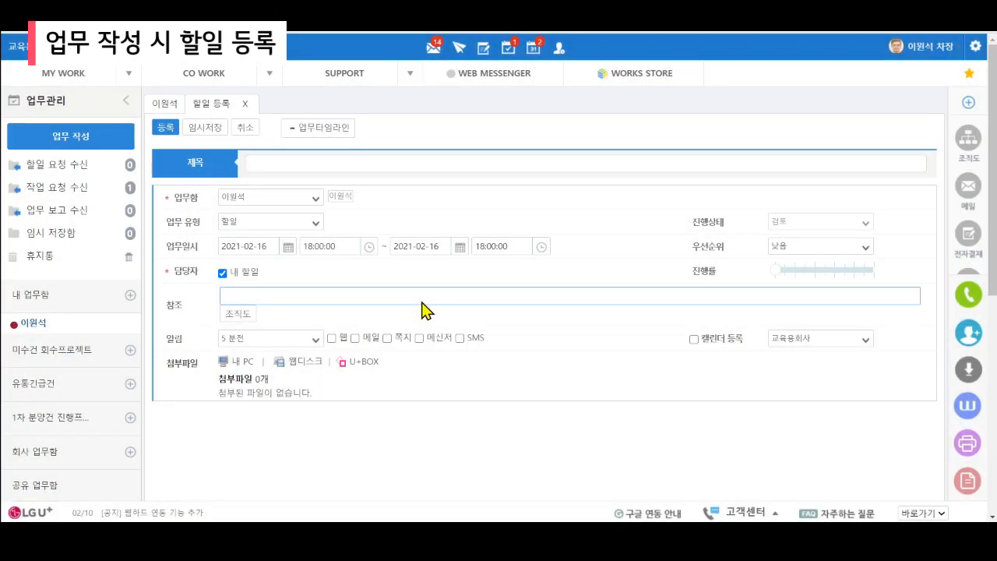
- Title the to-do "디자인 초안작성" and set its end date to 2021-02-19
{"action": "left_click", "coordinate": [282, 160]}
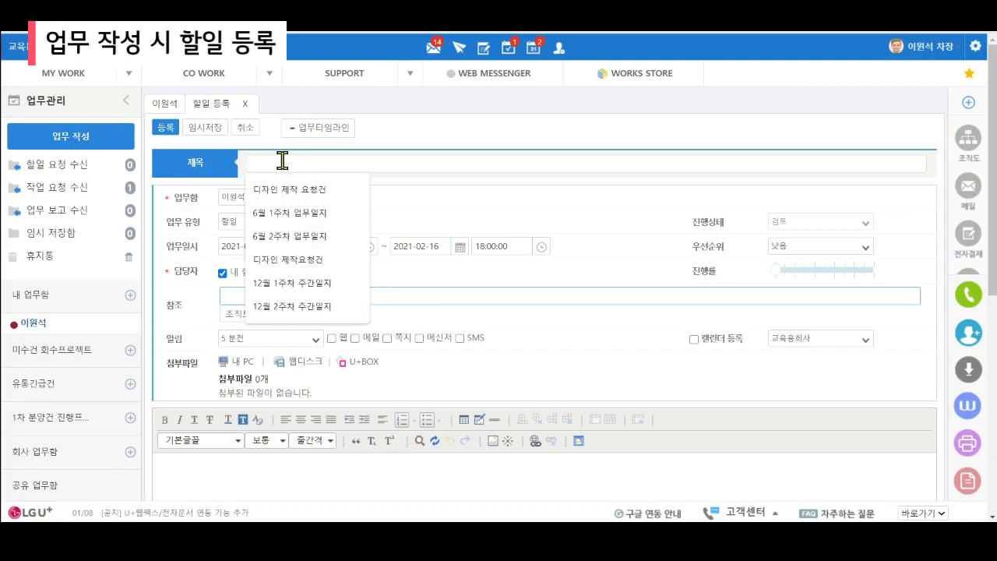
{"action": "type", "text": "디자인 제"}
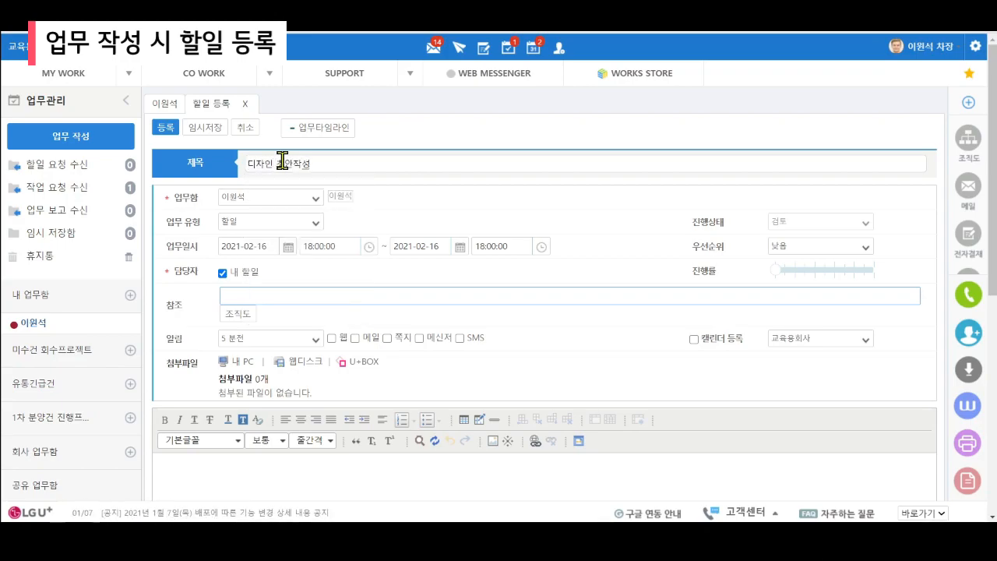
{"action": "left_click", "coordinate": [461, 246]}
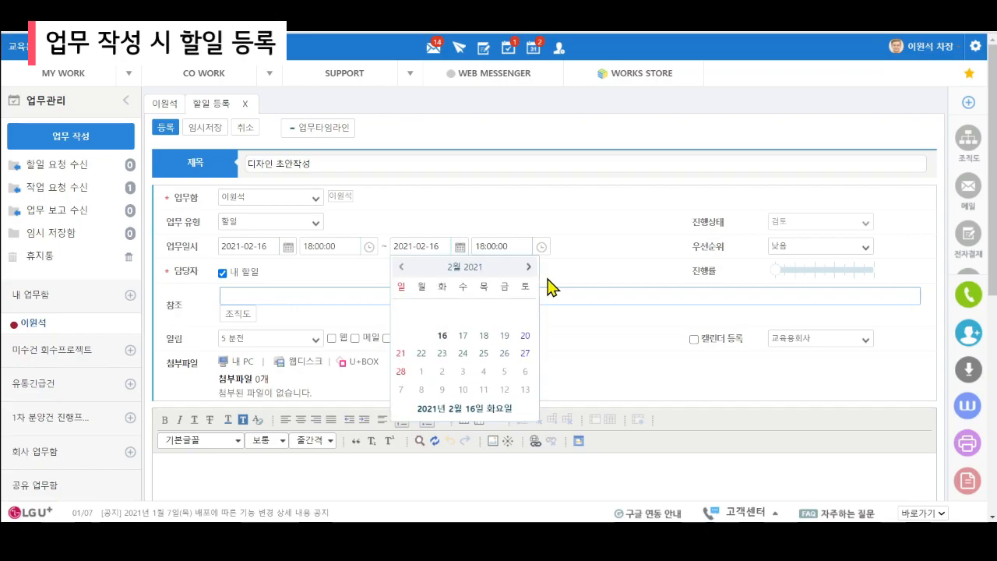
{"action": "left_click", "coordinate": [505, 336]}
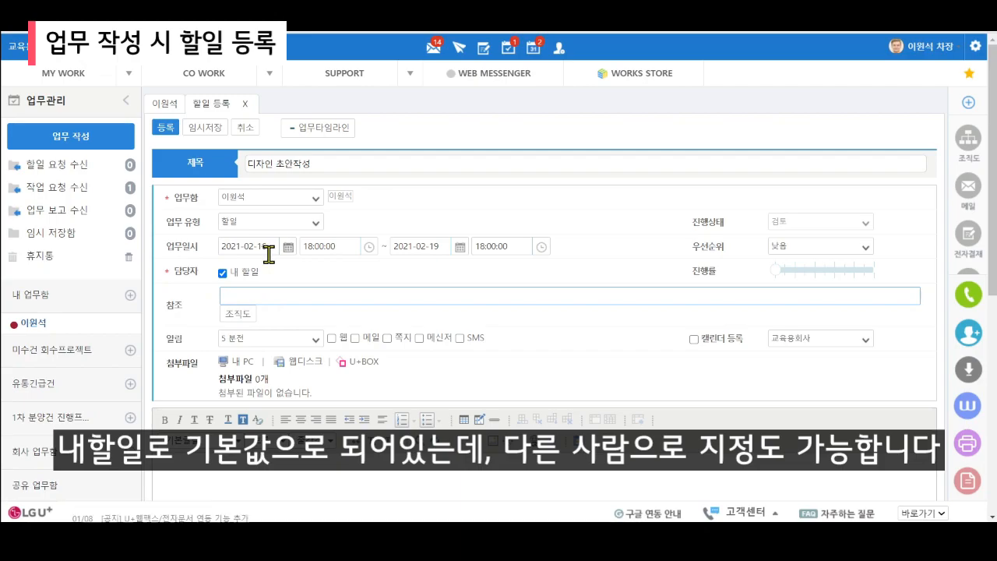
- Keep 내 할일 as the assignee and add the second 경영지원팀 member as the 참조 recipient
{"action": "left_click", "coordinate": [225, 271]}
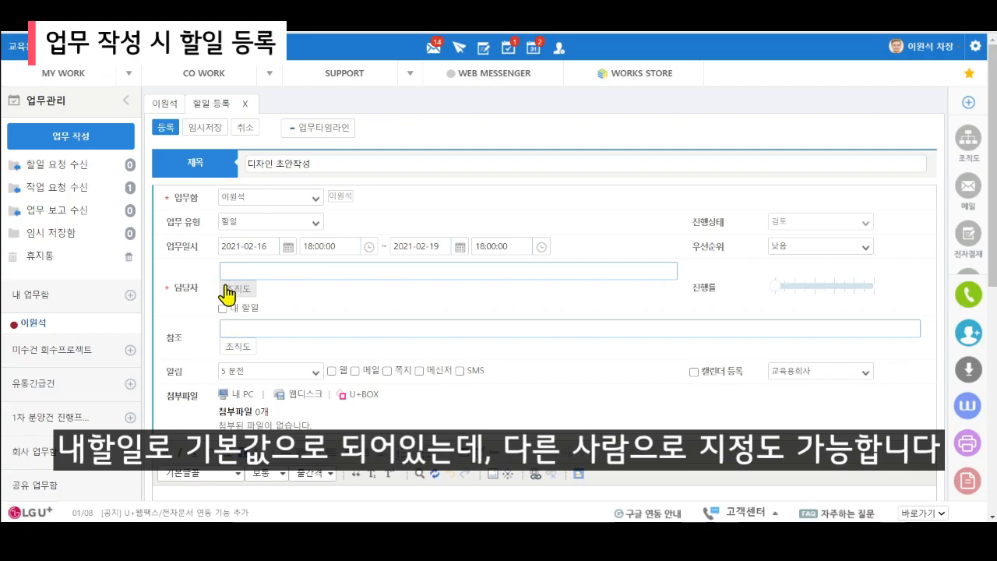
{"action": "left_click", "coordinate": [223, 307]}
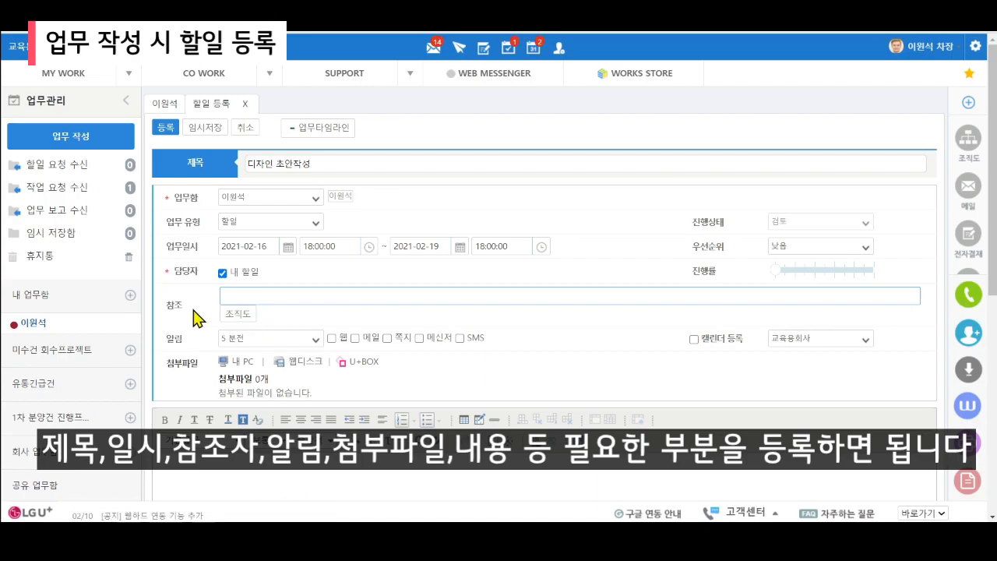
{"action": "left_click", "coordinate": [248, 320]}
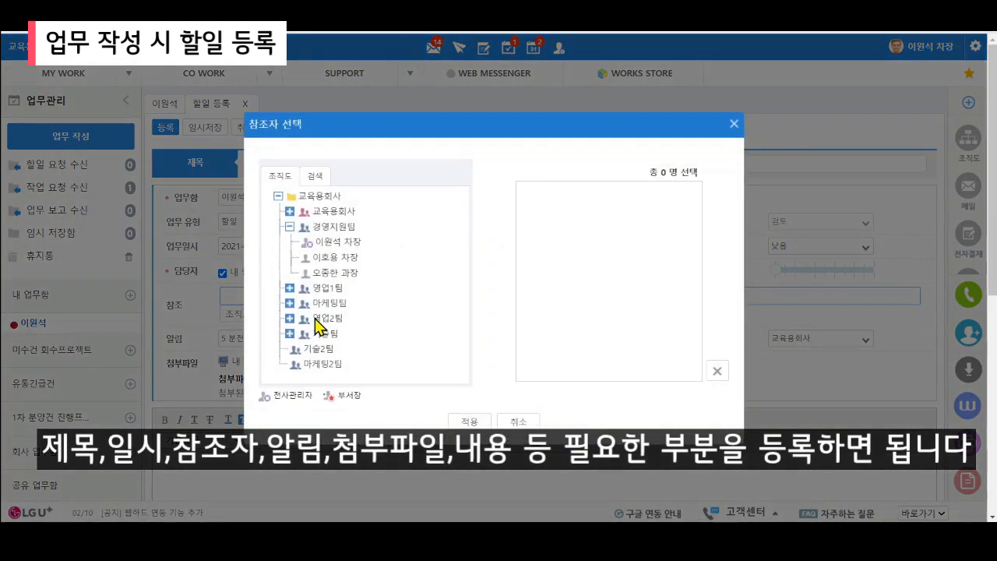
{"action": "double_click", "coordinate": [347, 258]}
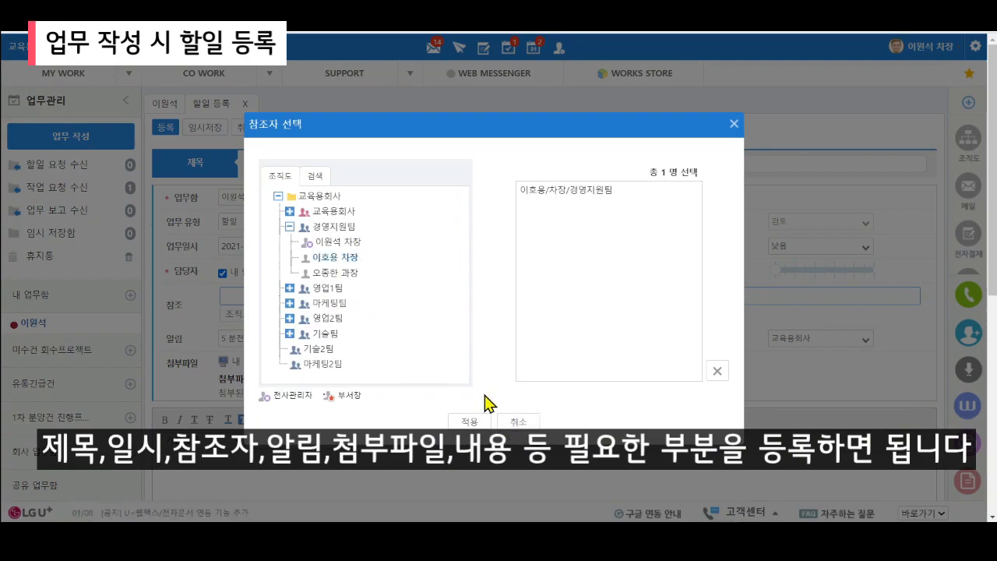
{"action": "left_click", "coordinate": [470, 421]}
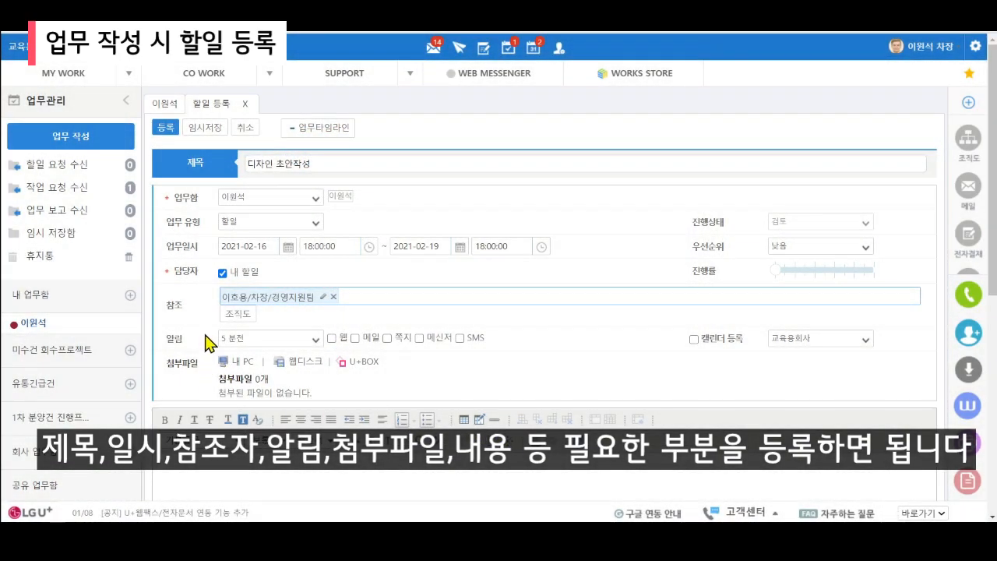
- Enable the 쪽지 notification for the to-do, keeping the 5-minute advance alert
{"action": "left_click", "coordinate": [386, 338]}
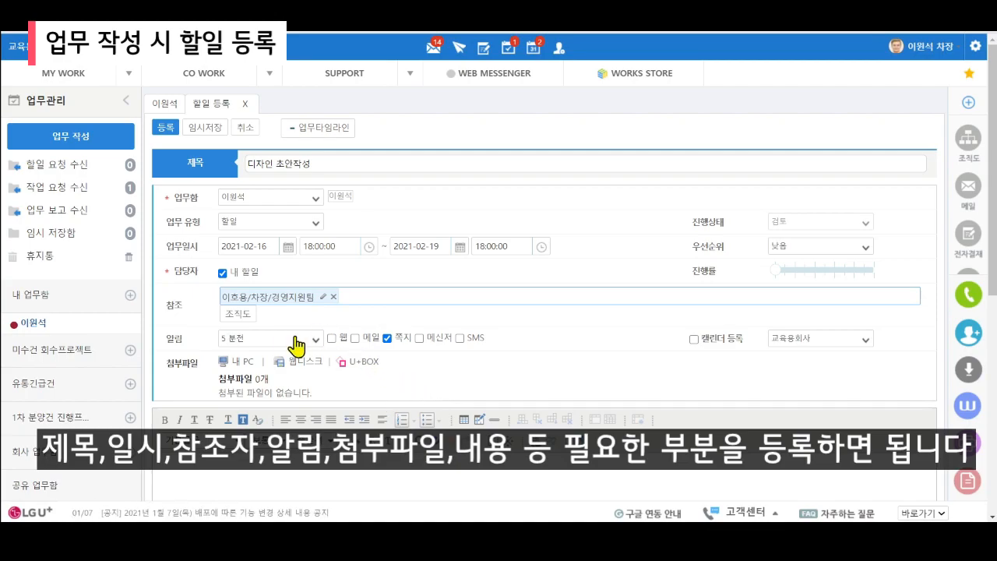
{"action": "scroll", "coordinate": [418, 387], "scroll_direction": "down", "scroll_amount": 2}
{"action": "left_click", "coordinate": [267, 387]}
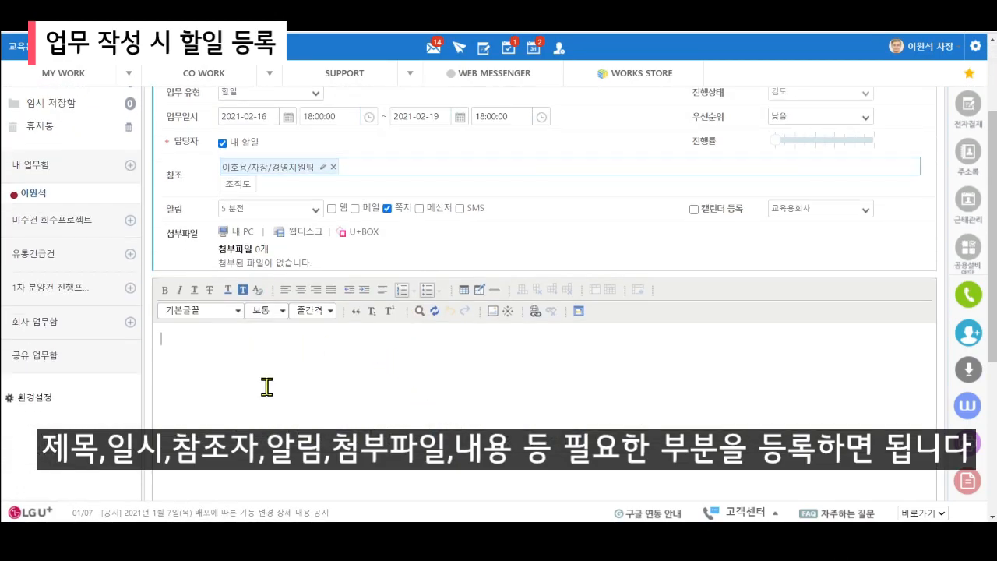
{"action": "scroll", "coordinate": [378, 372], "scroll_direction": "up", "scroll_amount": 2}
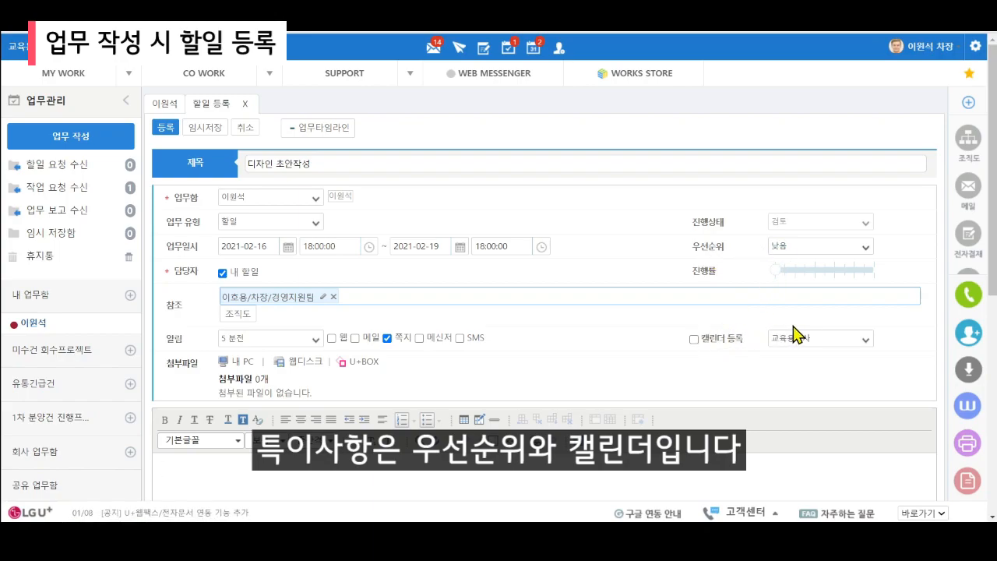
- Set the to-do's priority to 높음 and enable its calendar registration
{"action": "left_click", "coordinate": [828, 251]}
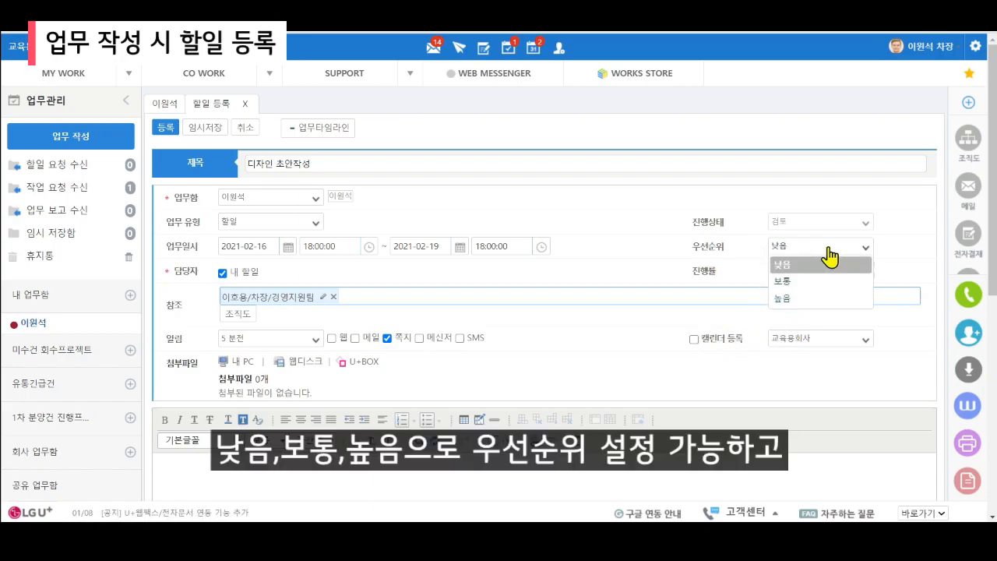
{"action": "left_click", "coordinate": [798, 299]}
{"action": "left_click", "coordinate": [826, 249]}
{"action": "left_click", "coordinate": [816, 266]}
{"action": "left_click", "coordinate": [815, 249]}
{"action": "left_click", "coordinate": [799, 300]}
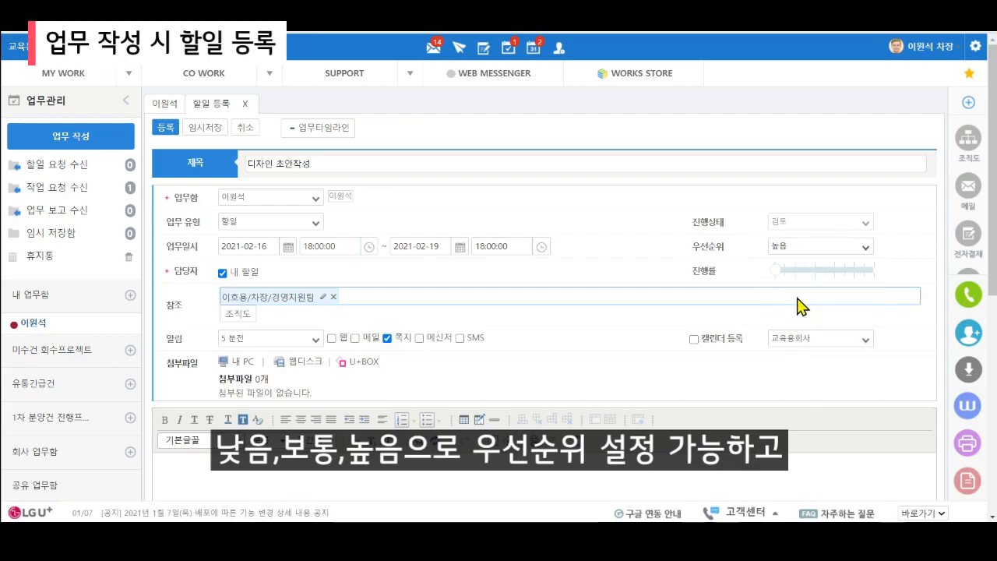
{"action": "left_click", "coordinate": [693, 340]}
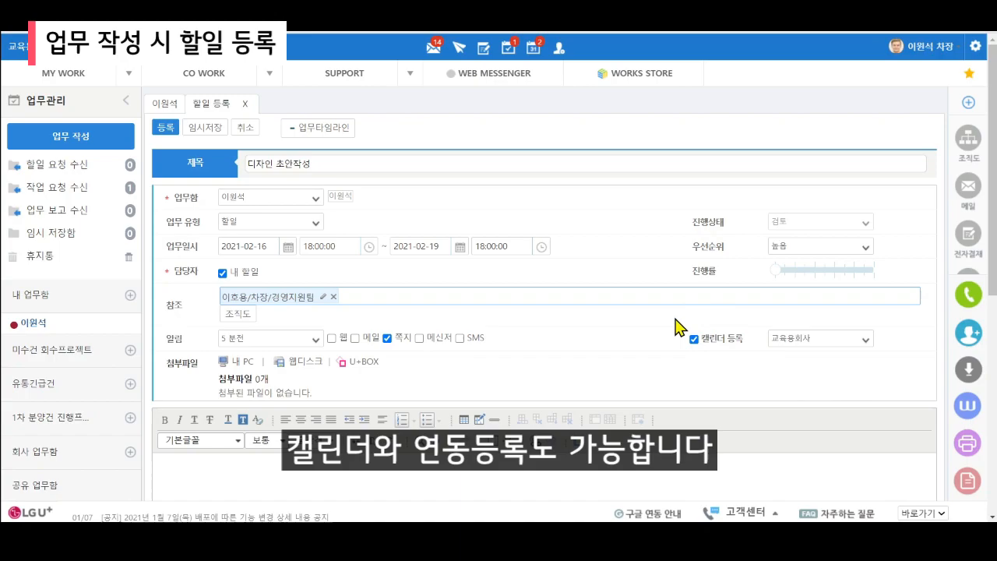
- Write "첨부파일 확인해서 빨리하기" as the body text of the to-do
{"action": "scroll", "coordinate": [312, 432], "scroll_direction": "down", "scroll_amount": 3}
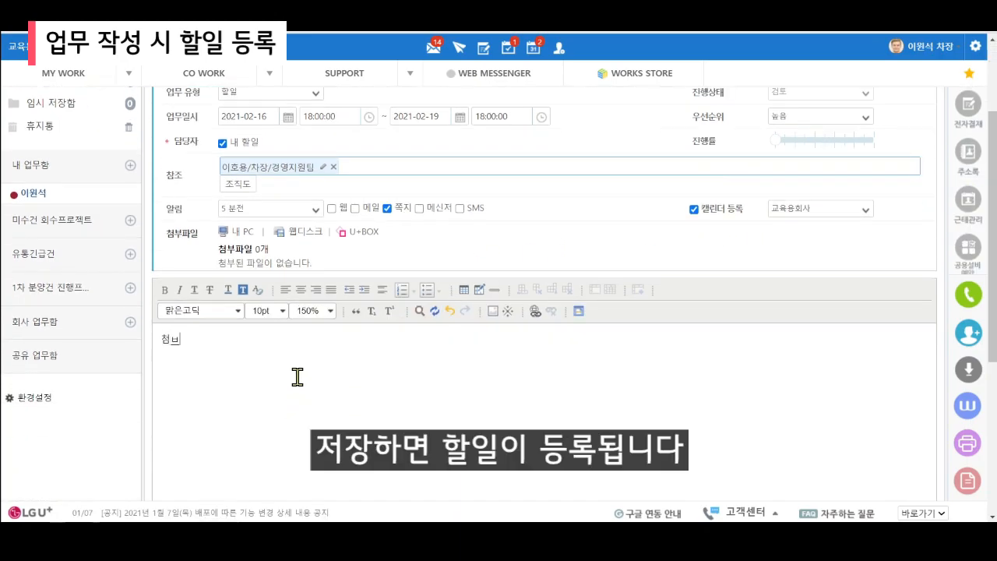
{"action": "type", "text": "일 확인해서"}
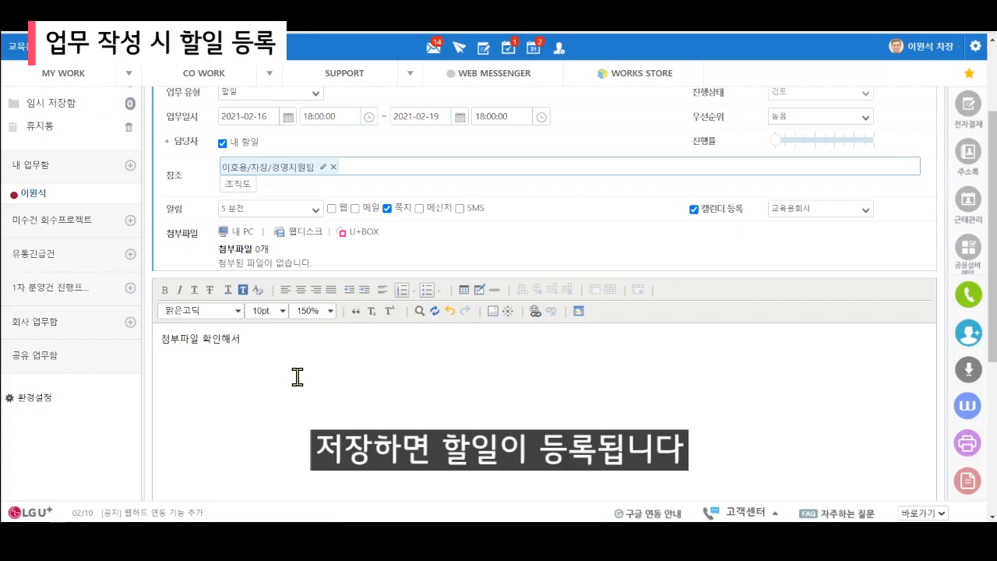
{"action": "type", "text": " 빨리하기"}
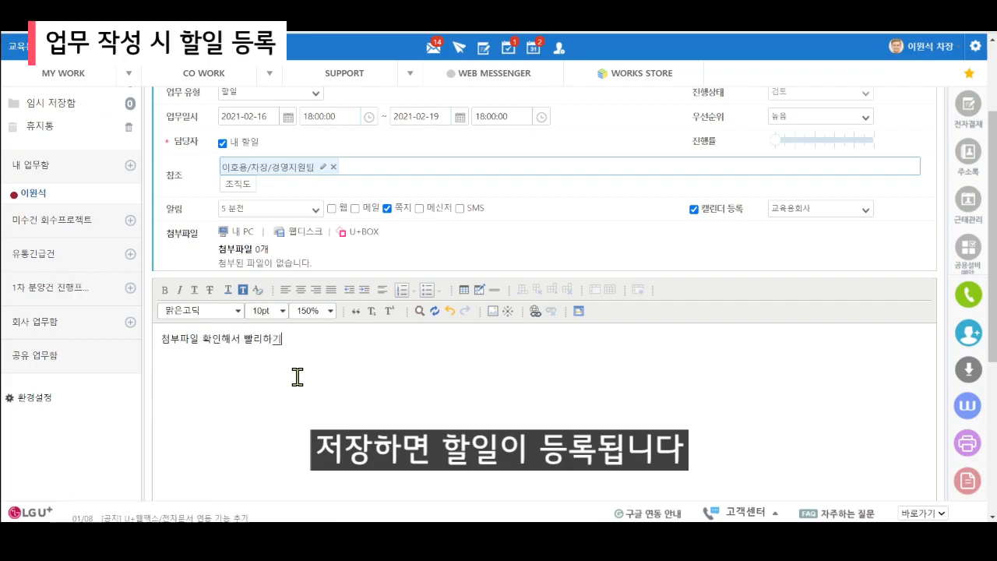
- Remove the 참조 recipient and register the to-do
{"action": "left_click", "coordinate": [334, 166]}
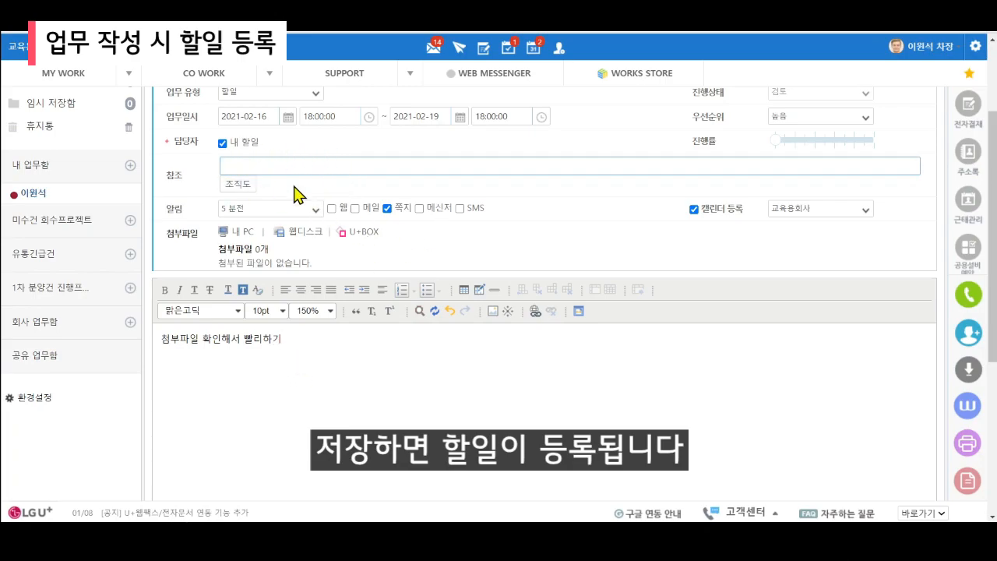
{"action": "scroll", "coordinate": [366, 319], "scroll_direction": "down", "scroll_amount": 5}
{"action": "left_click", "coordinate": [506, 481]}
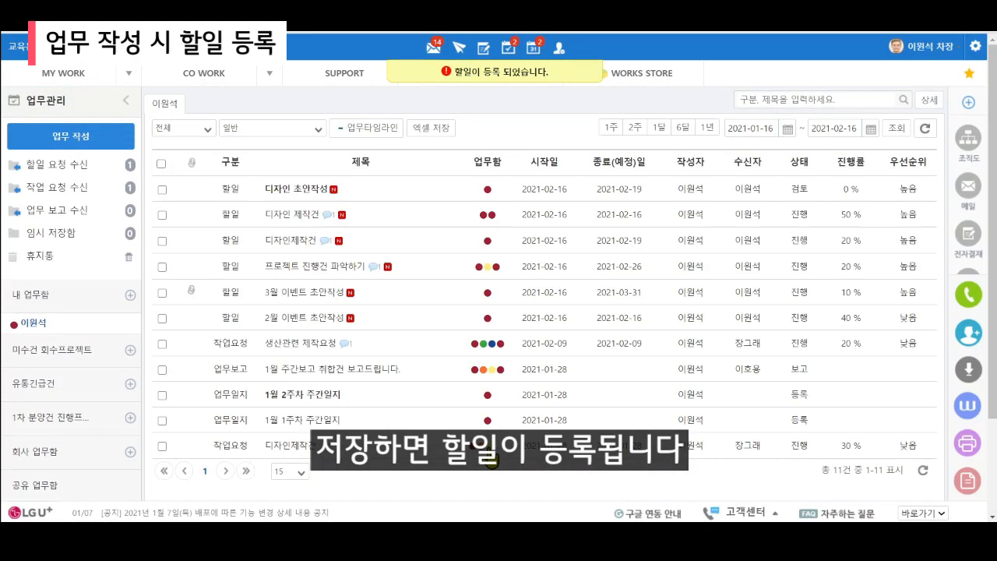
- Open the "디자인 초안작성" to-do, change its status to 진행 and set its progress to 50 %
{"action": "left_click", "coordinate": [314, 199]}
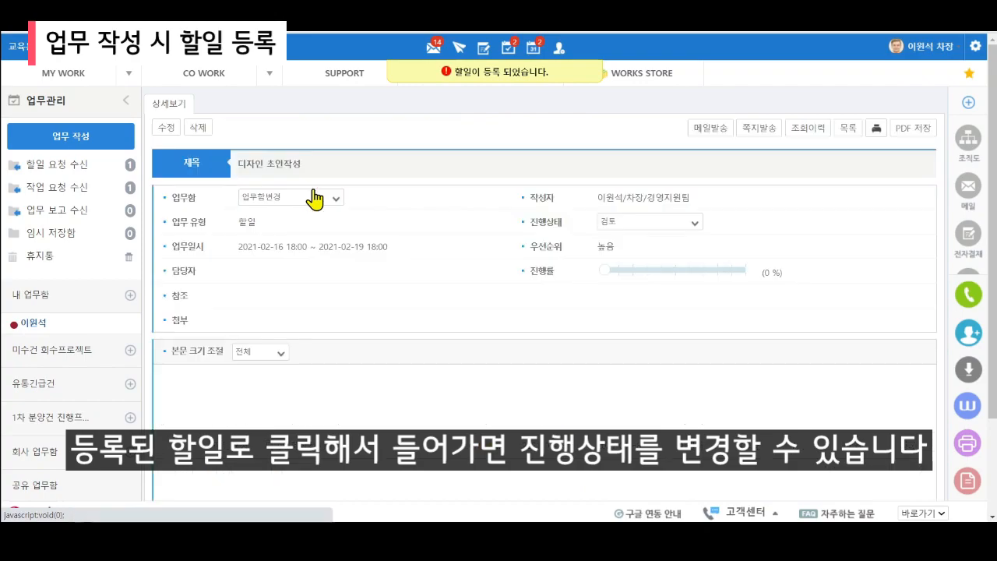
{"action": "left_click", "coordinate": [658, 226]}
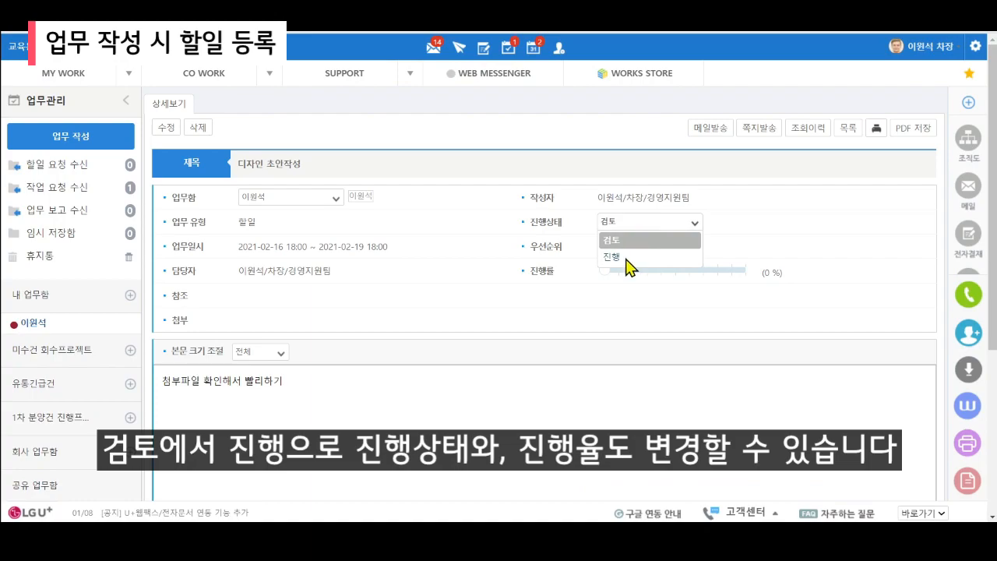
{"action": "left_click", "coordinate": [627, 258]}
{"action": "left_click", "coordinate": [475, 294]}
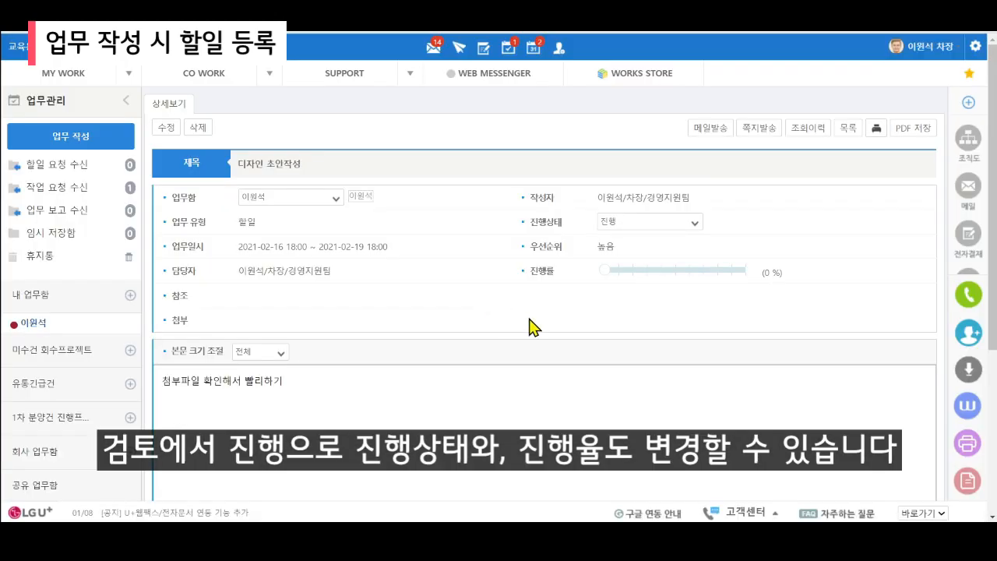
{"action": "left_click_drag", "start_coordinate": [605, 272], "coordinate": [678, 277]}
{"action": "left_click", "coordinate": [479, 294]}
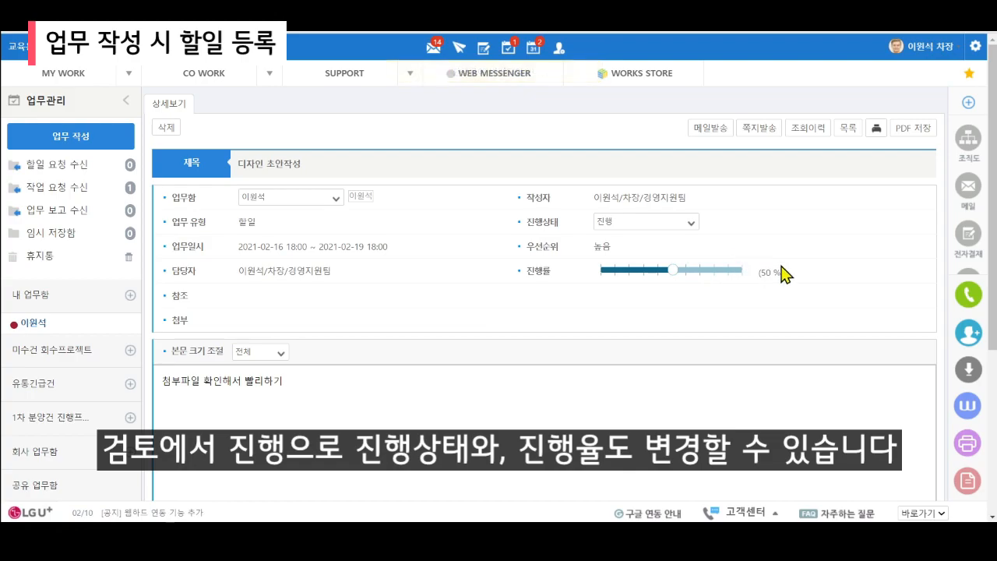
- Post the comment "나머지는 내일까지 하기" on the to-do
{"action": "scroll", "coordinate": [572, 335], "scroll_direction": "down", "scroll_amount": 3}
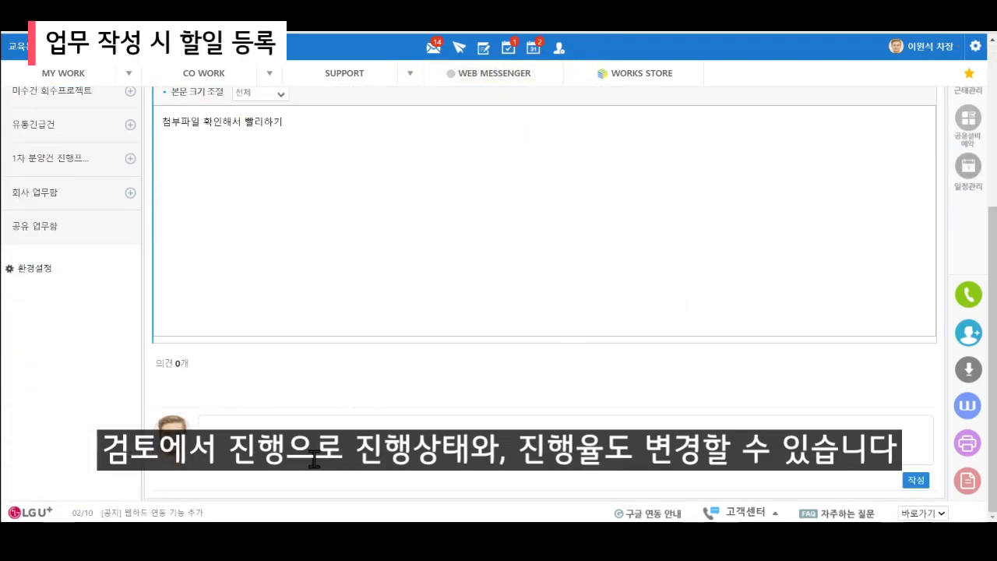
{"action": "type", "text": "머지는 내일까지 하기"}
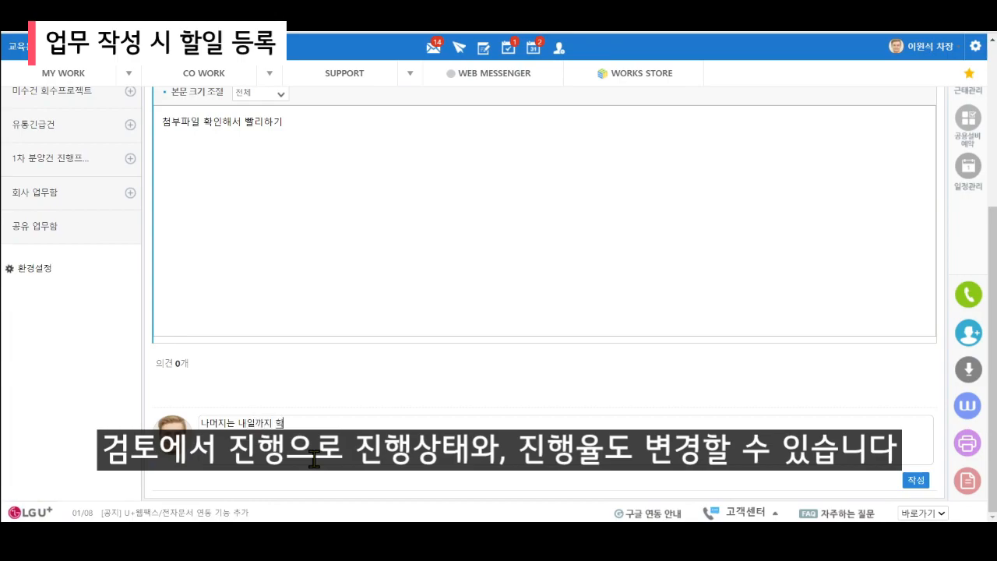
{"action": "left_click", "coordinate": [916, 481]}
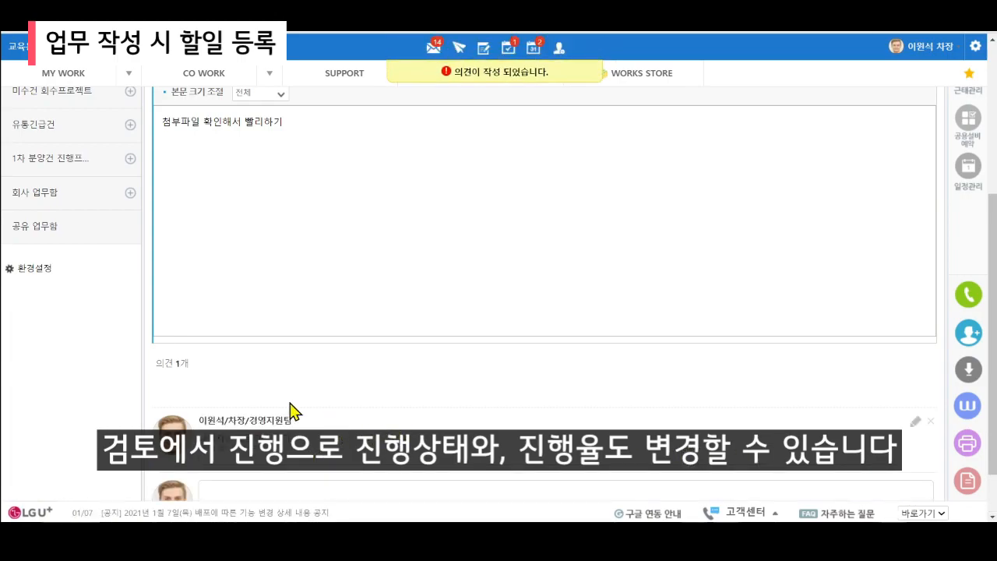
- Change the to-do's progress status to 완료 and confirm the change
{"action": "scroll", "coordinate": [389, 410], "scroll_direction": "up", "scroll_amount": 3}
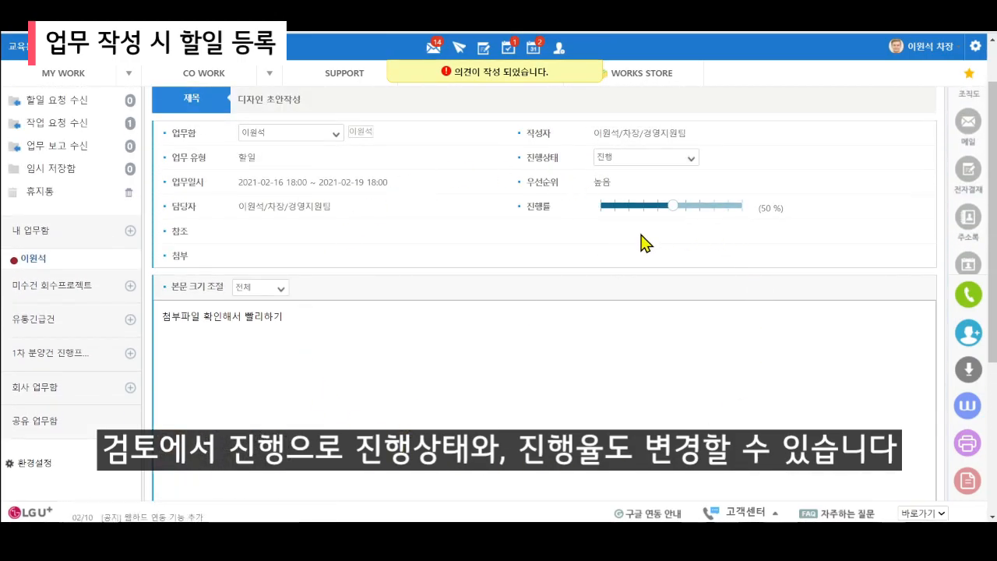
{"action": "scroll", "coordinate": [604, 263], "scroll_direction": "down", "scroll_amount": 3}
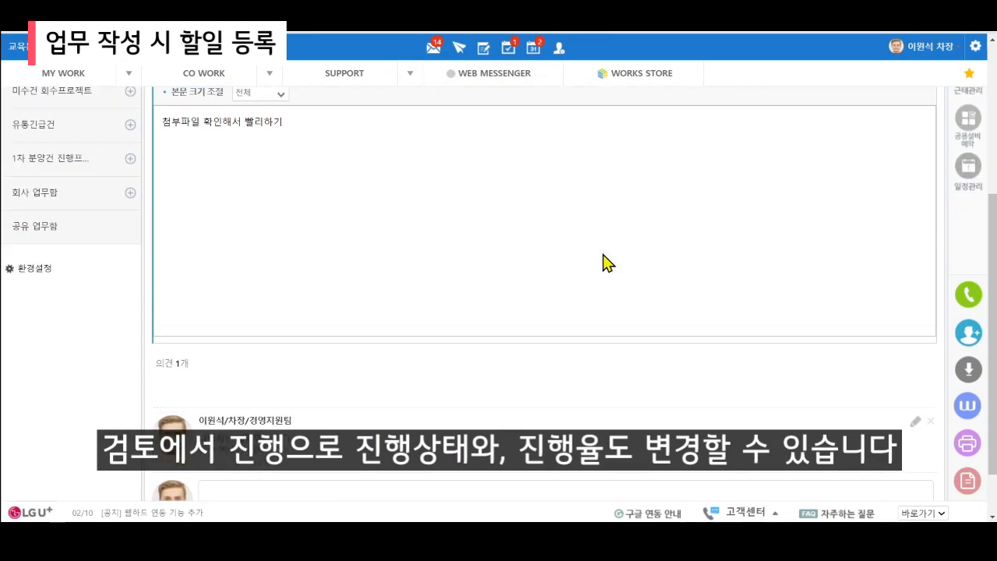
{"action": "scroll", "coordinate": [605, 263], "scroll_direction": "up", "scroll_amount": 3}
{"action": "left_click", "coordinate": [648, 222]}
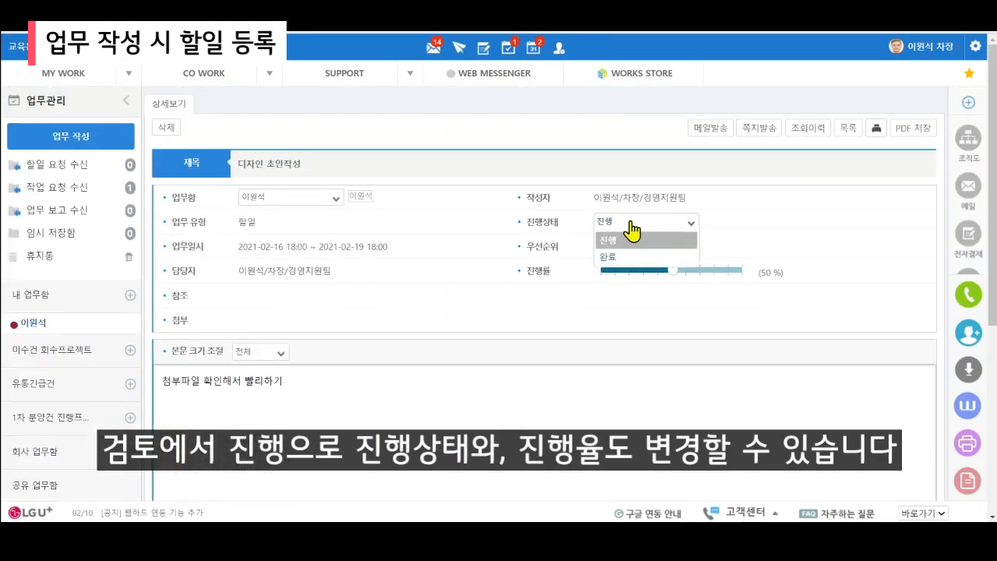
{"action": "left_click", "coordinate": [616, 256]}
{"action": "left_click", "coordinate": [481, 312]}
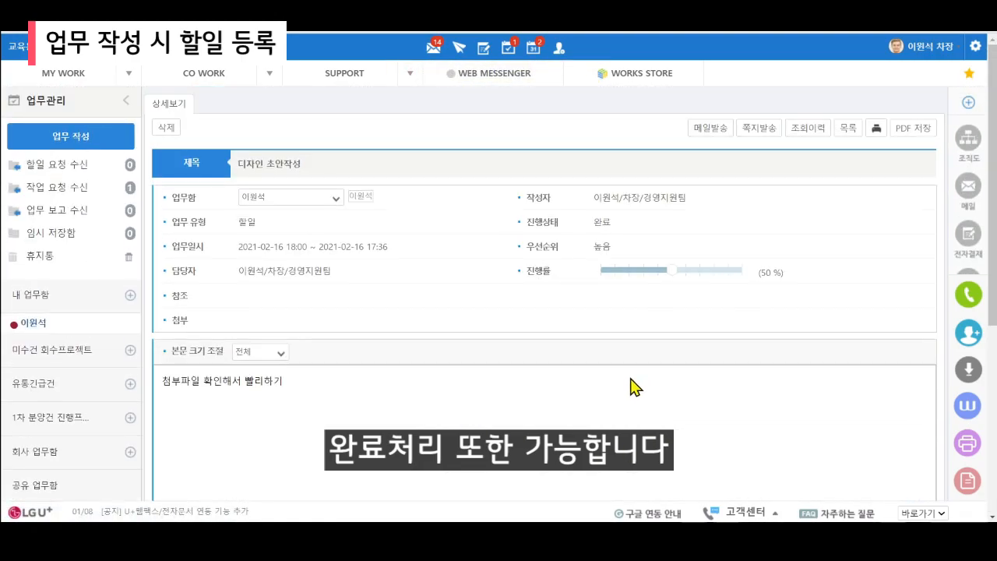
- Return to the personal task box list and filter it to show only 할일 items
{"action": "left_click", "coordinate": [47, 326]}
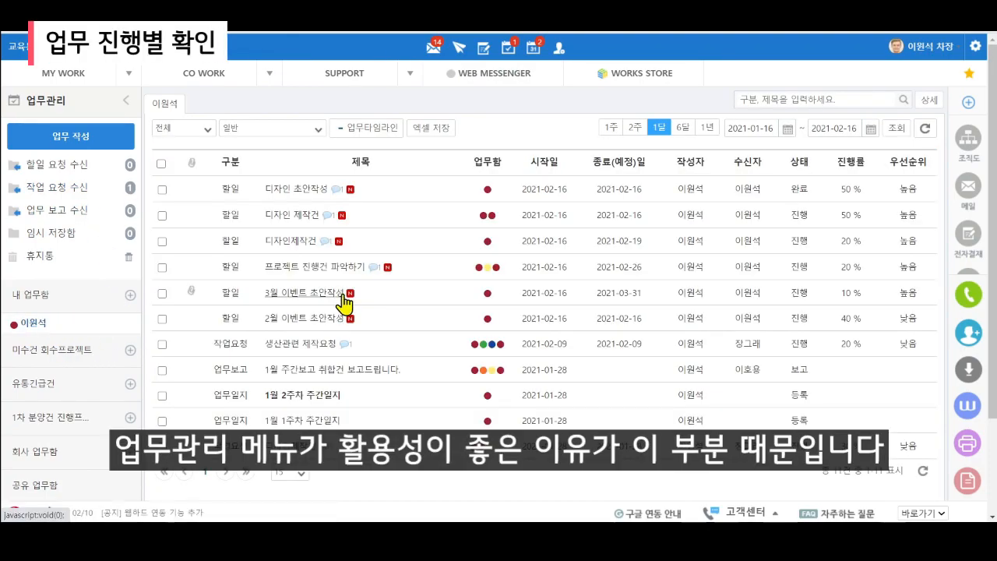
{"action": "left_click", "coordinate": [179, 136]}
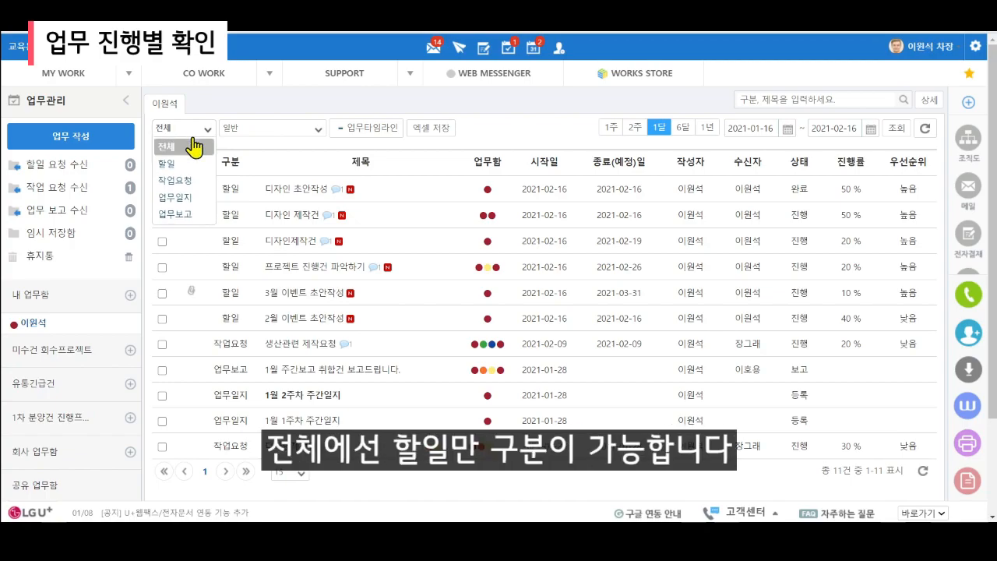
{"action": "left_click", "coordinate": [182, 168]}
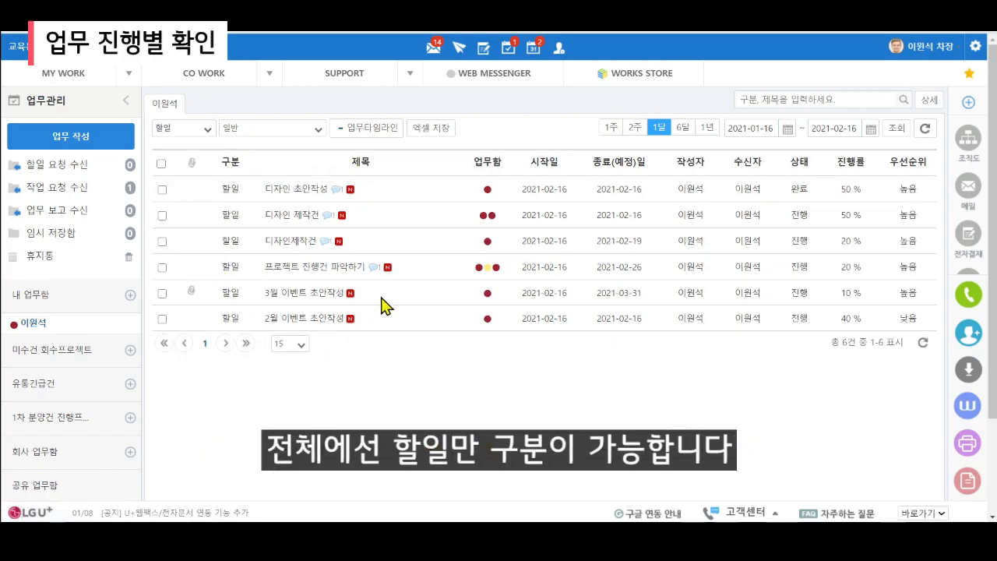
- Group the to-do list by 상태(할일,요청) and open the 업무타임라인 view
{"action": "left_click", "coordinate": [294, 132]}
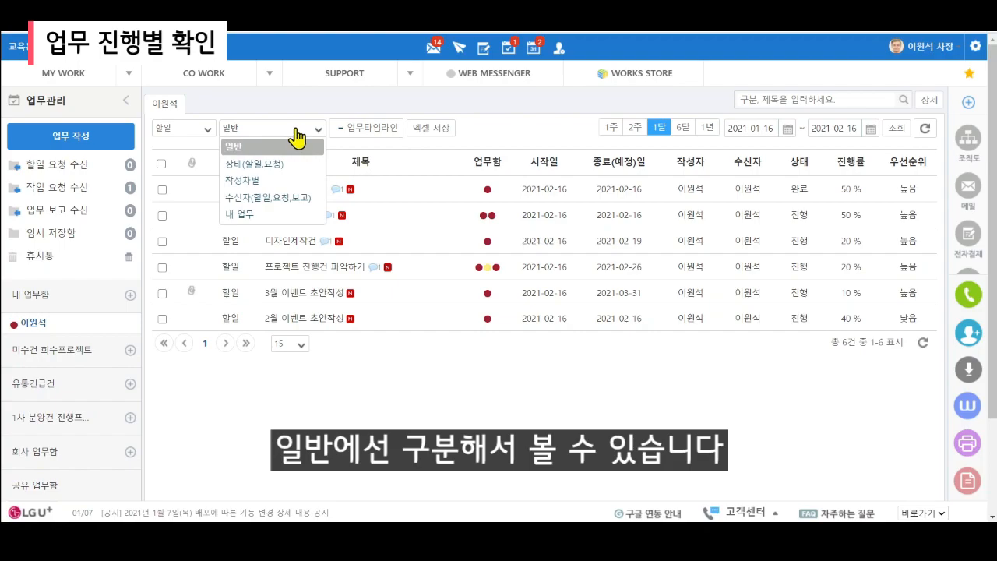
{"action": "left_click", "coordinate": [272, 167]}
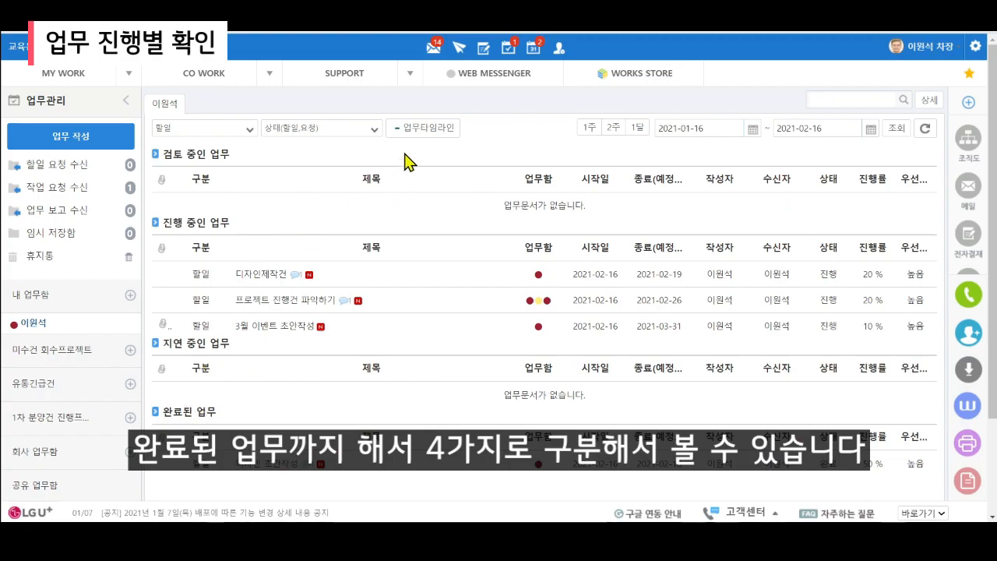
{"action": "left_click", "coordinate": [445, 128]}
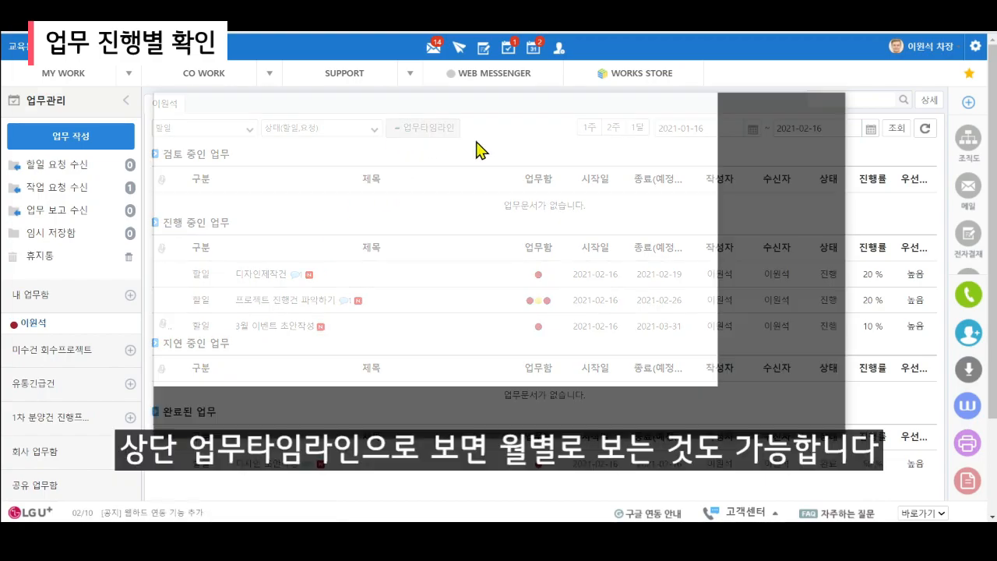